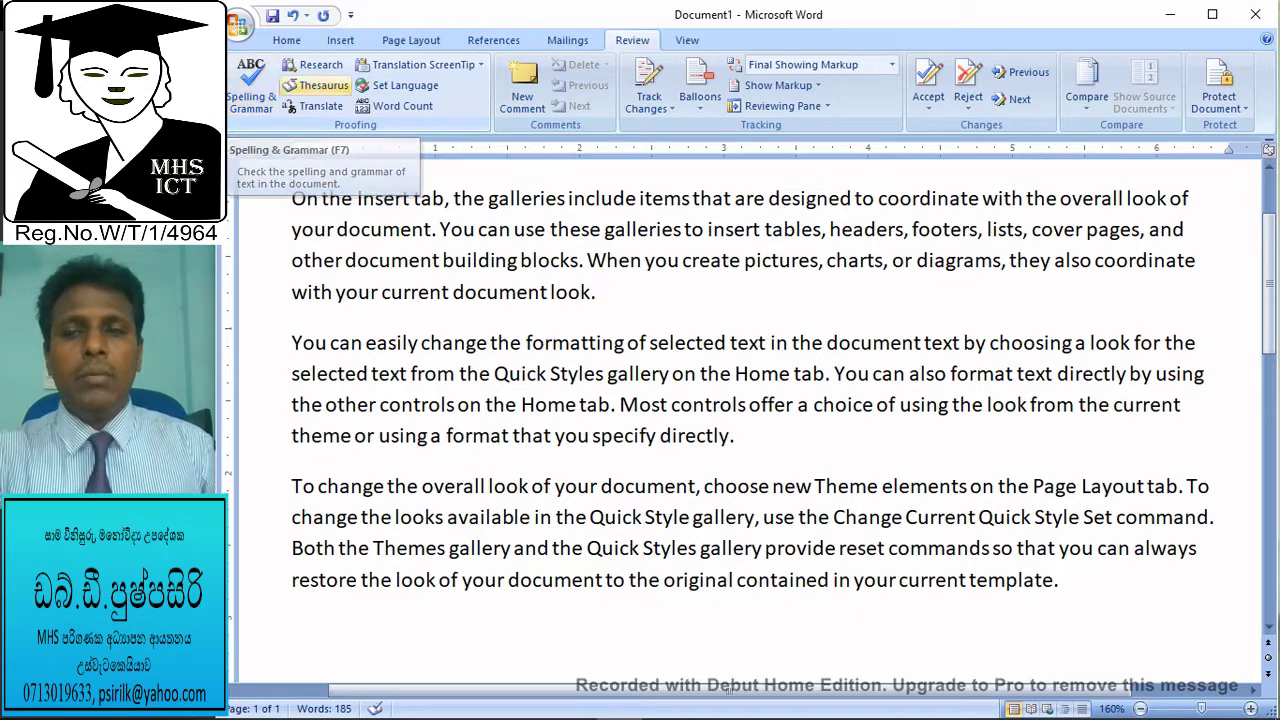
# Step: Change 'items that are' to 'items that is' in the first sentence
pyautogui.click(644, 198)
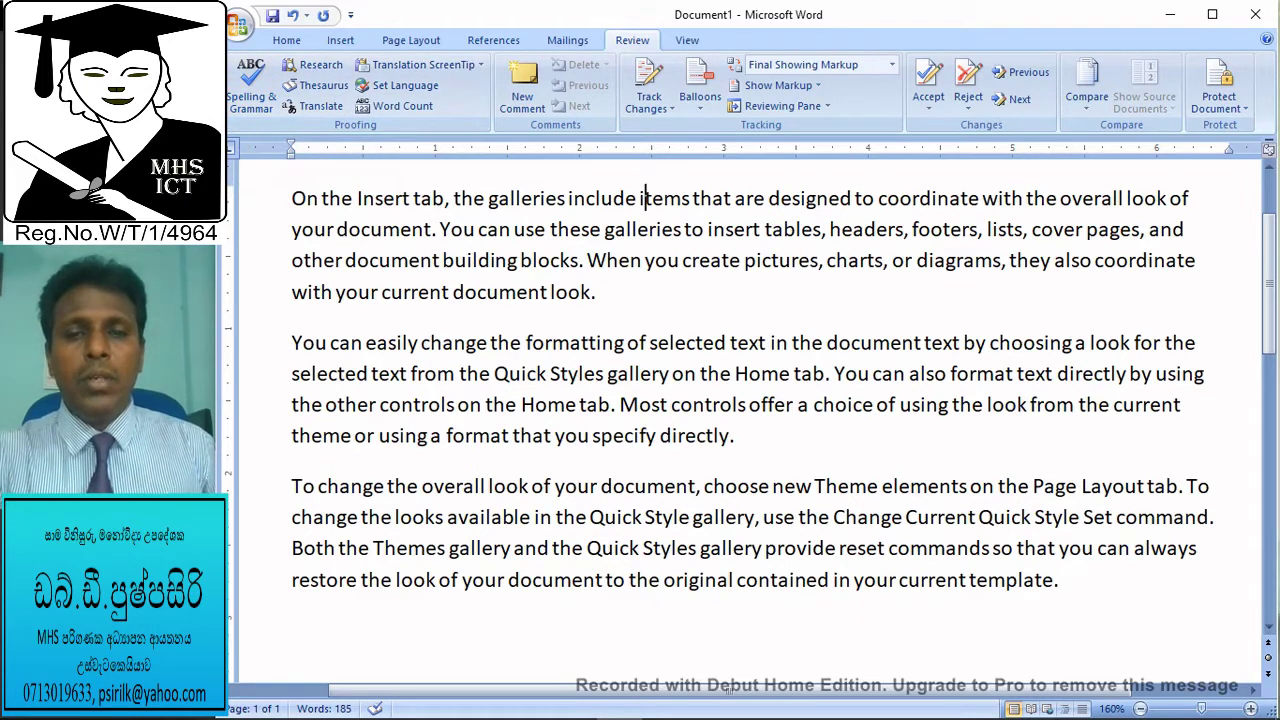
pyautogui.click(736, 198)
pyautogui.write('is')
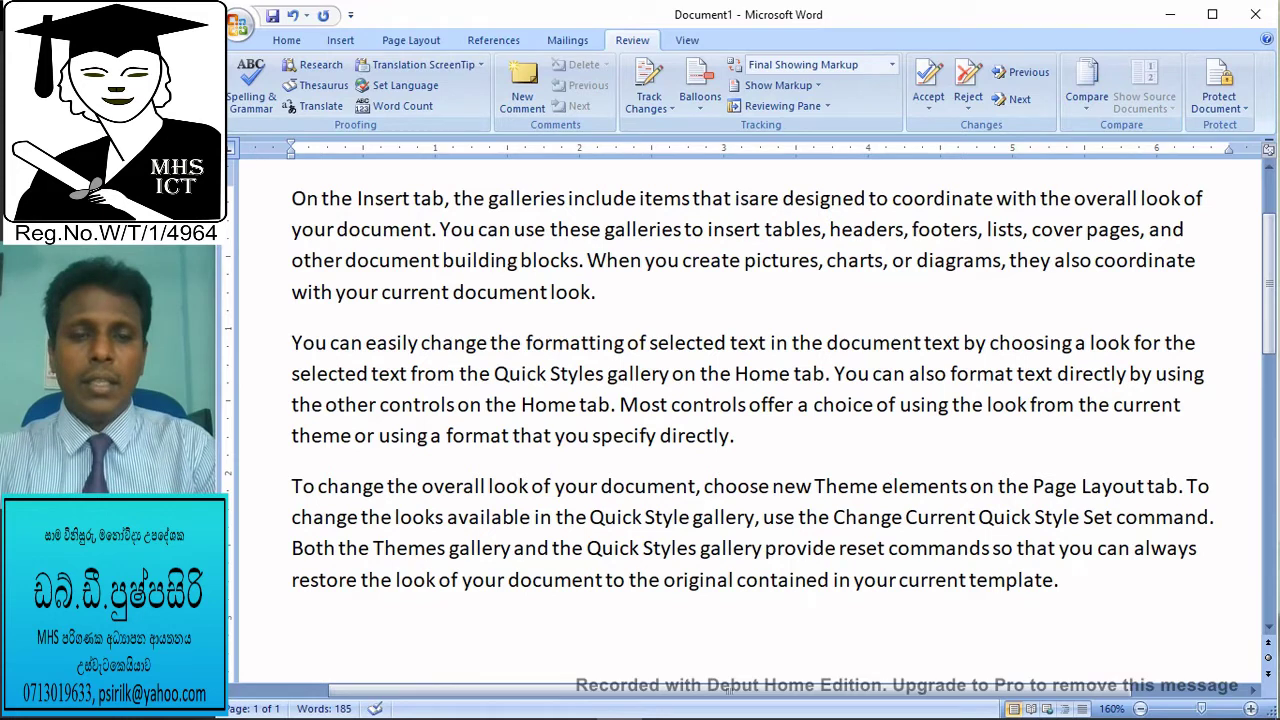
pyautogui.press('Delete')
pyautogui.press('Delete')
pyautogui.press('Delete')
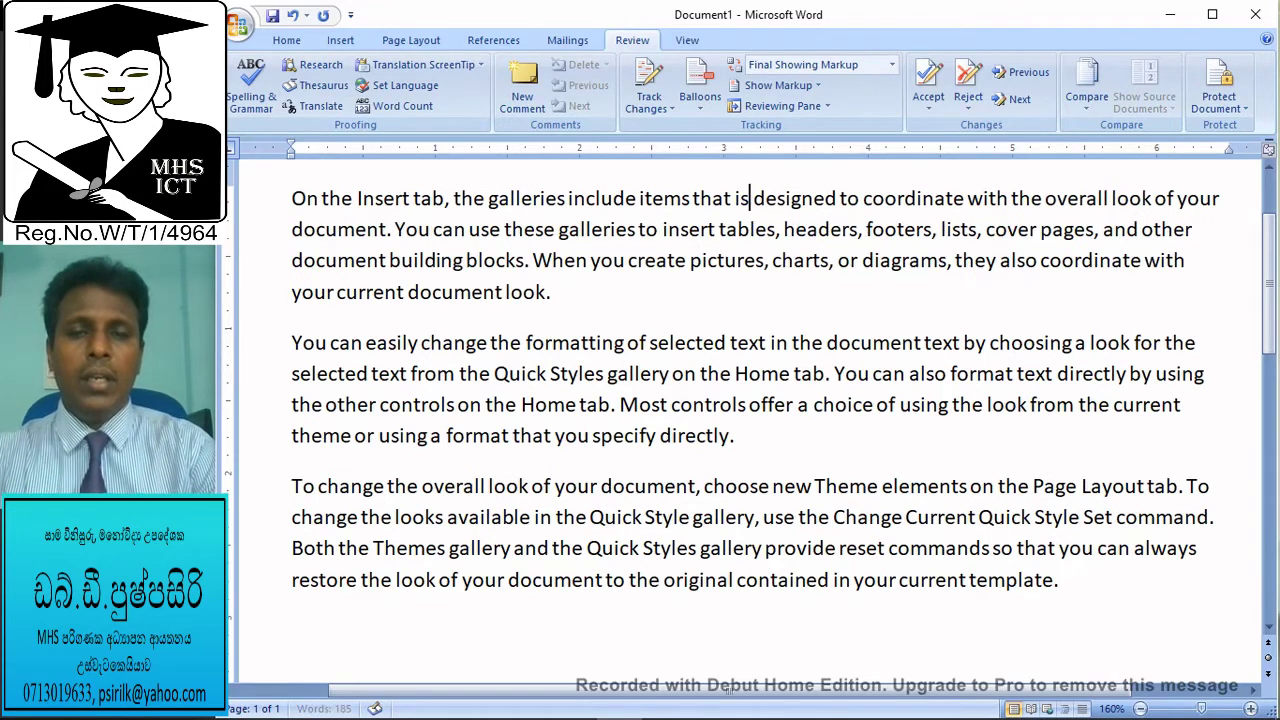
pyautogui.press('Down')
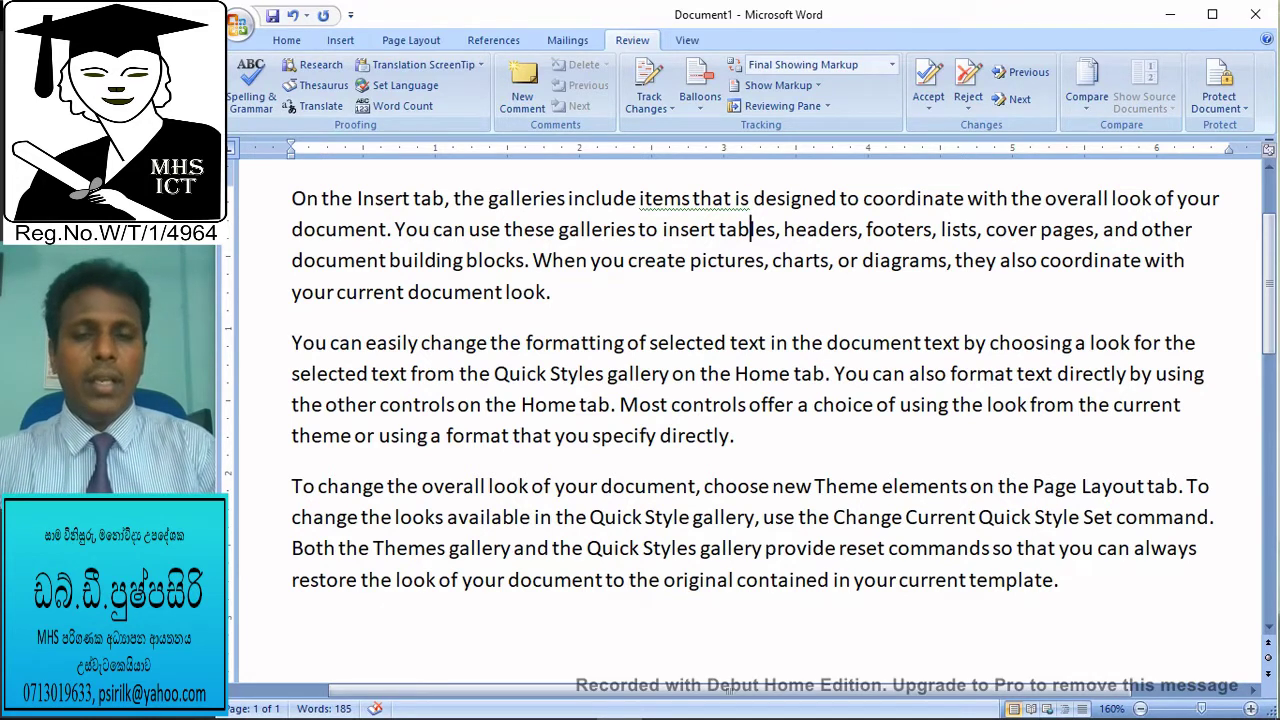
# Step: Add a second space before 'text' and misspell 'directly' as 'diretly'
pyautogui.click(745, 260)
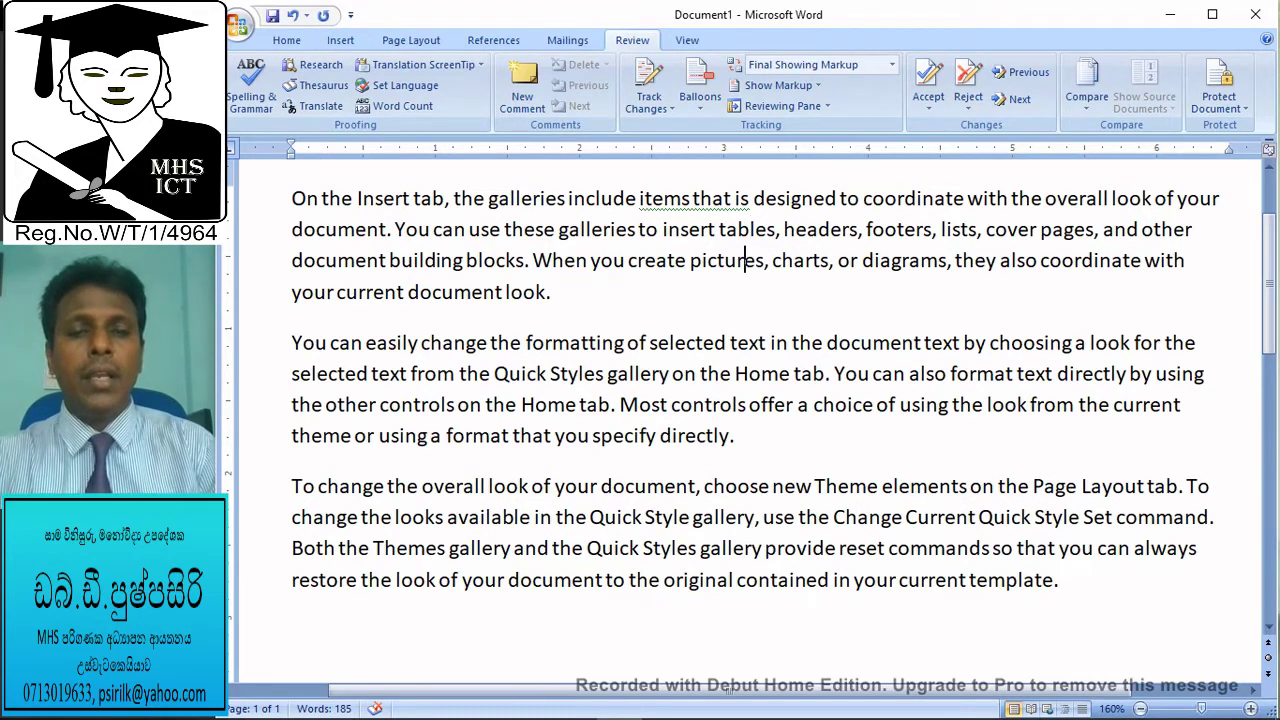
pyautogui.click(750, 342)
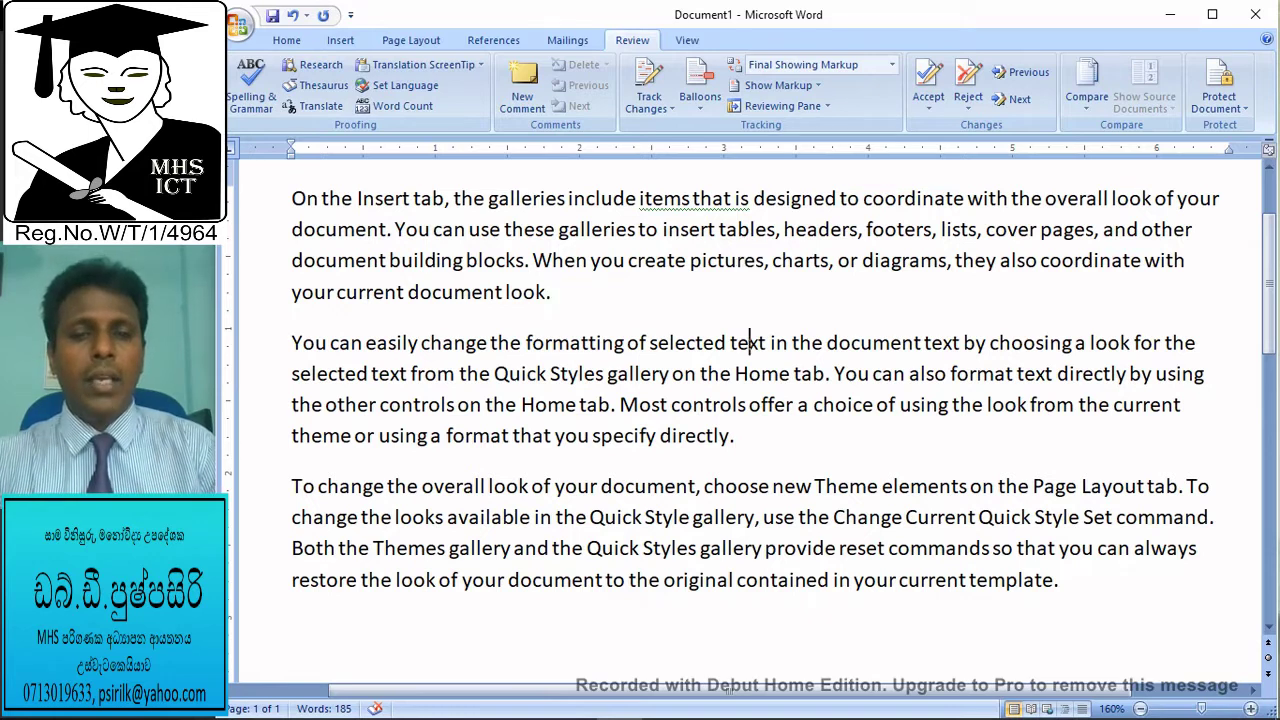
pyautogui.press('Left')
pyautogui.press('Left')
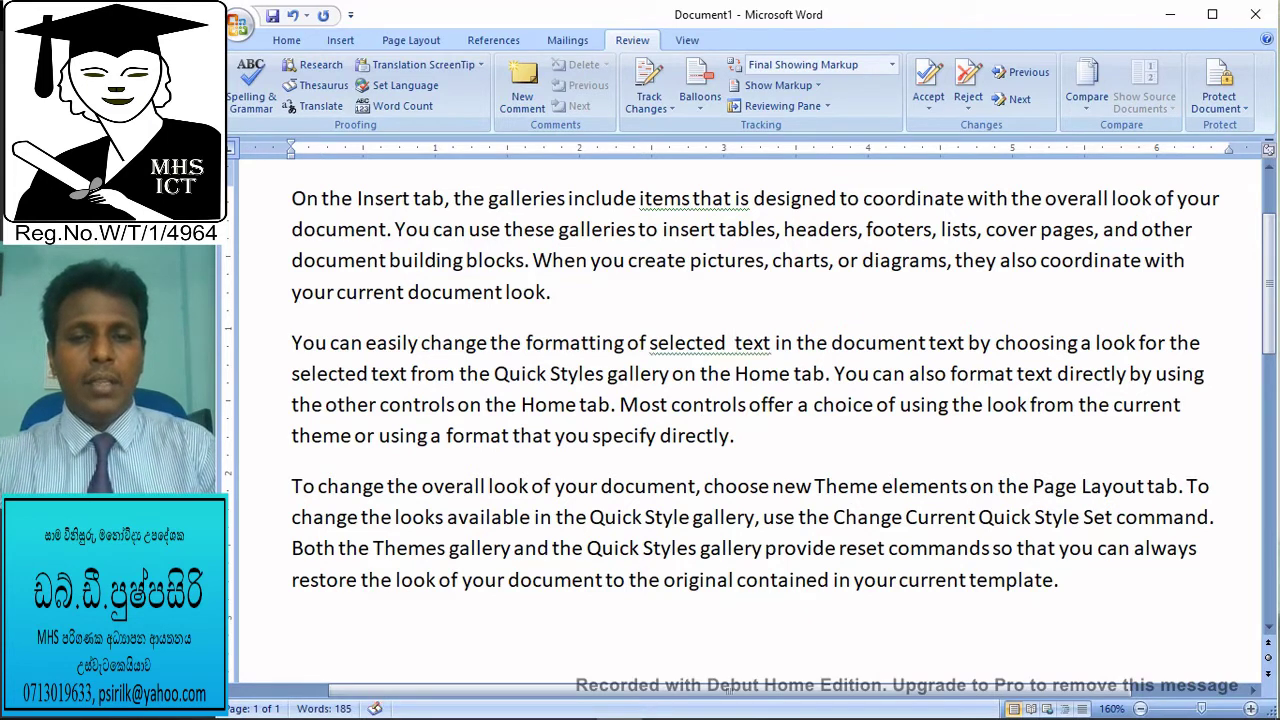
pyautogui.press('Left')
pyautogui.press('Left')
pyautogui.press('Left')
pyautogui.press('Left')
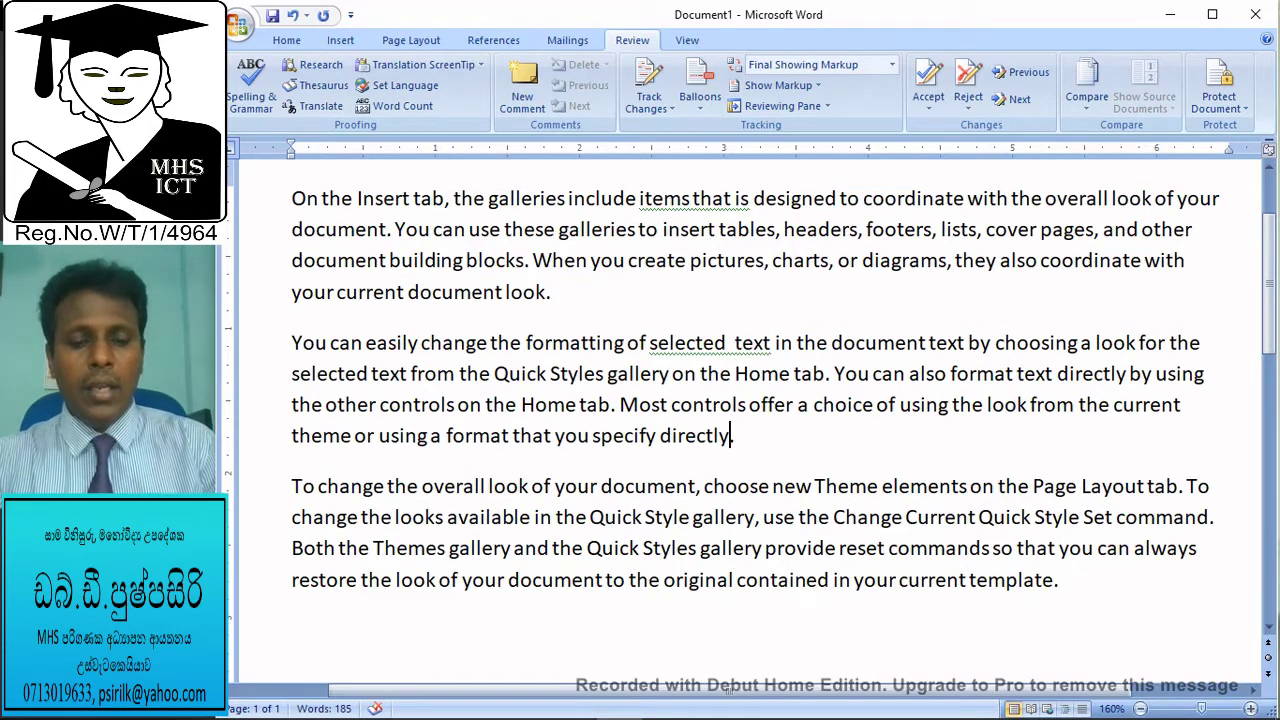
pyautogui.press('BackSpace')
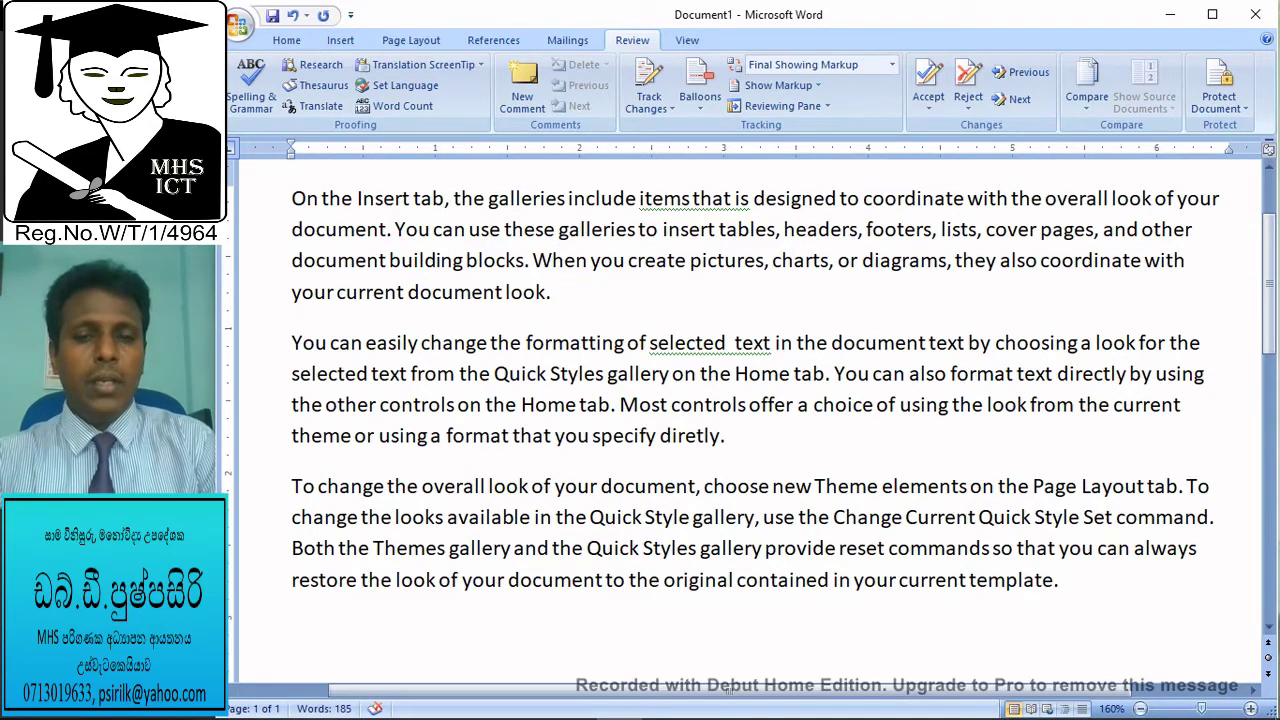
pyautogui.press('Down')
pyautogui.press('Down')
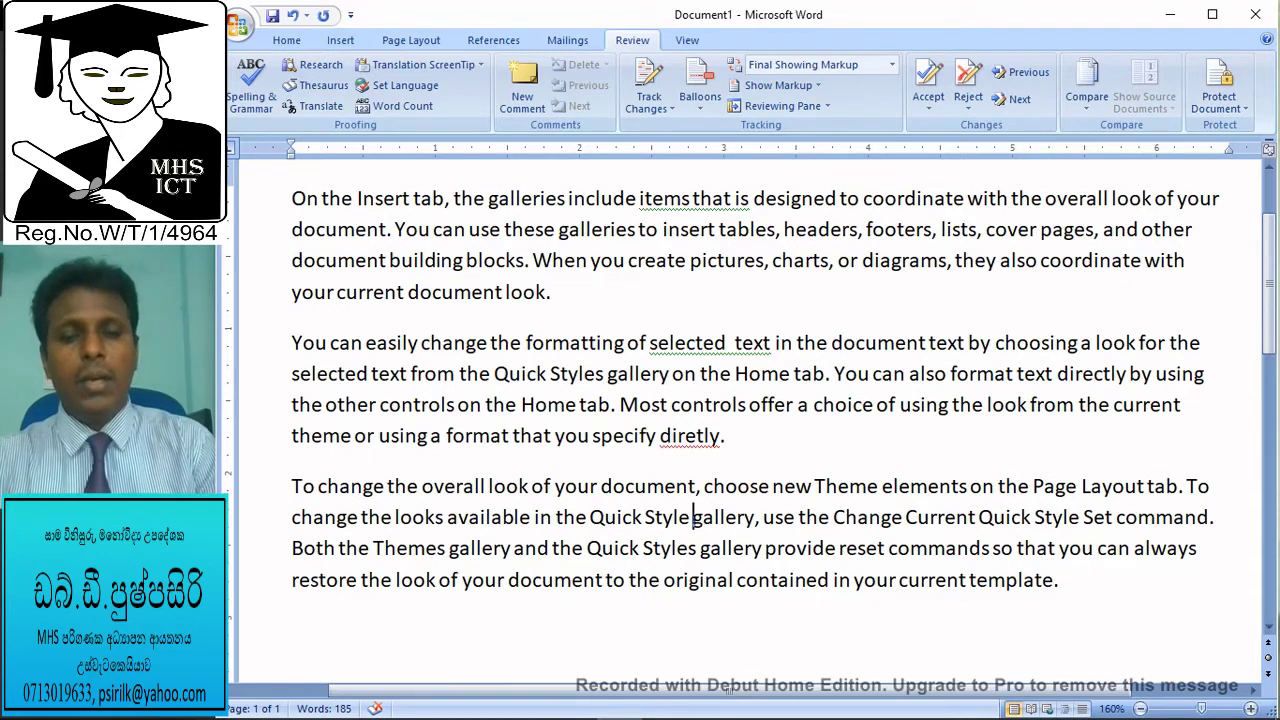
# Step: Delete one 'o' so 'choose' reads 'chose' in the last paragraph
pyautogui.click(704, 486)
pyautogui.press('Right')
pyautogui.press('Right')
pyautogui.press('Right')
pyautogui.press('Left')
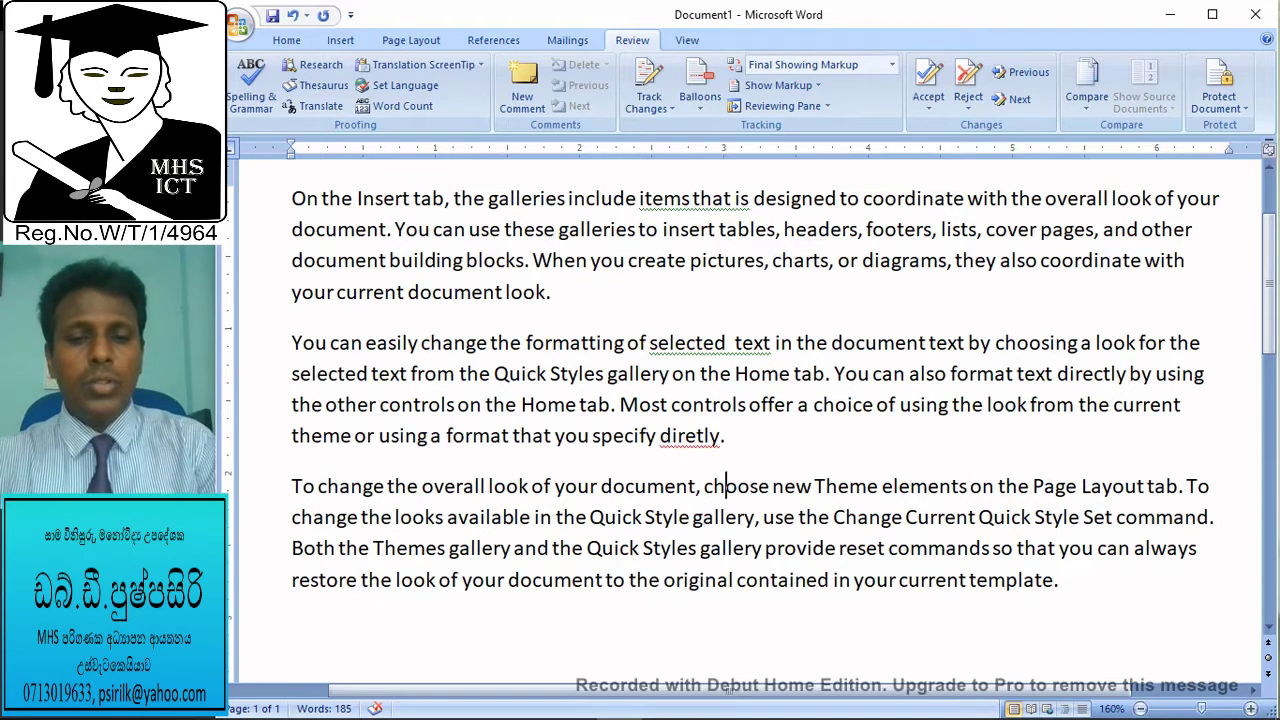
pyautogui.press('Right')
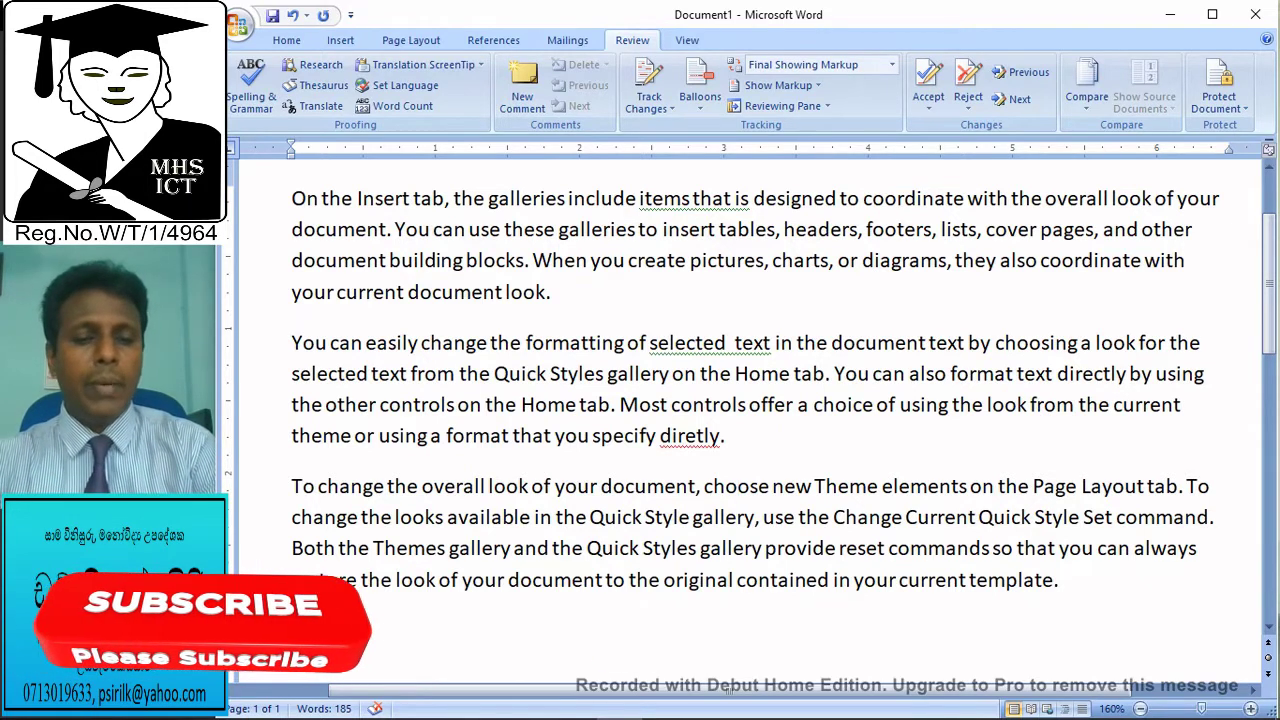
pyautogui.press('Delete')
pyautogui.click(738, 517)
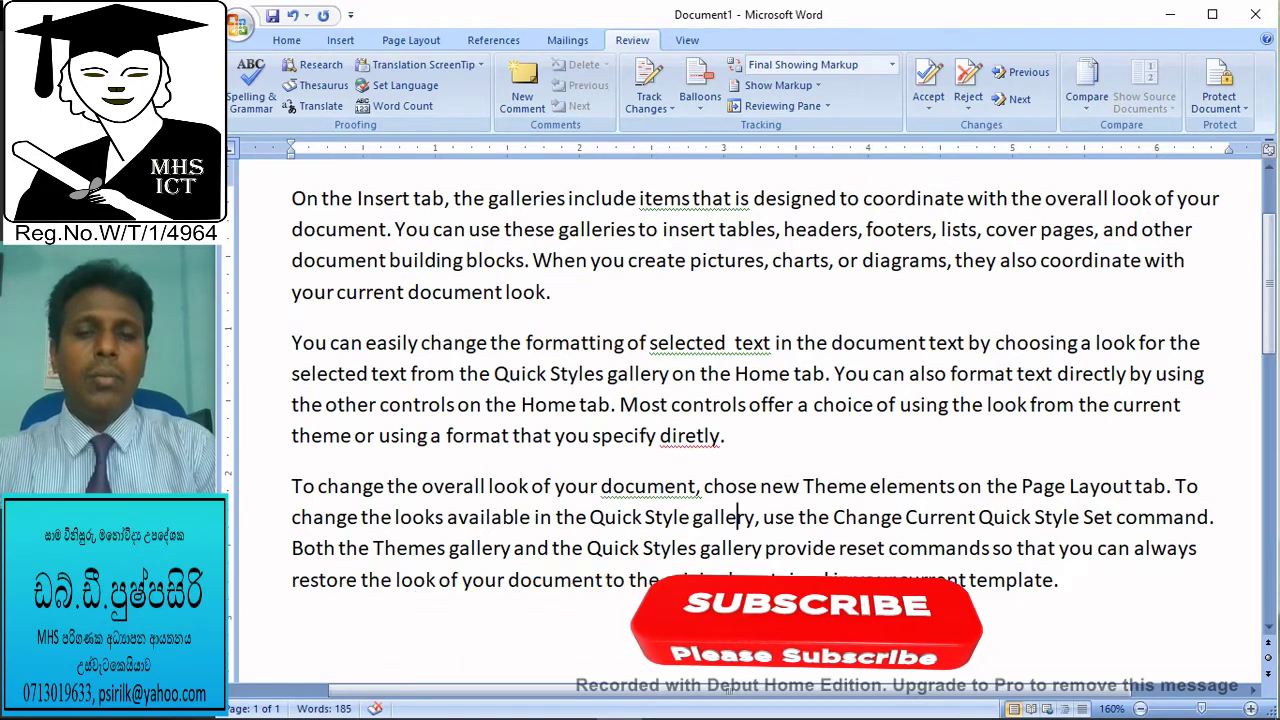
pyautogui.click(738, 486)
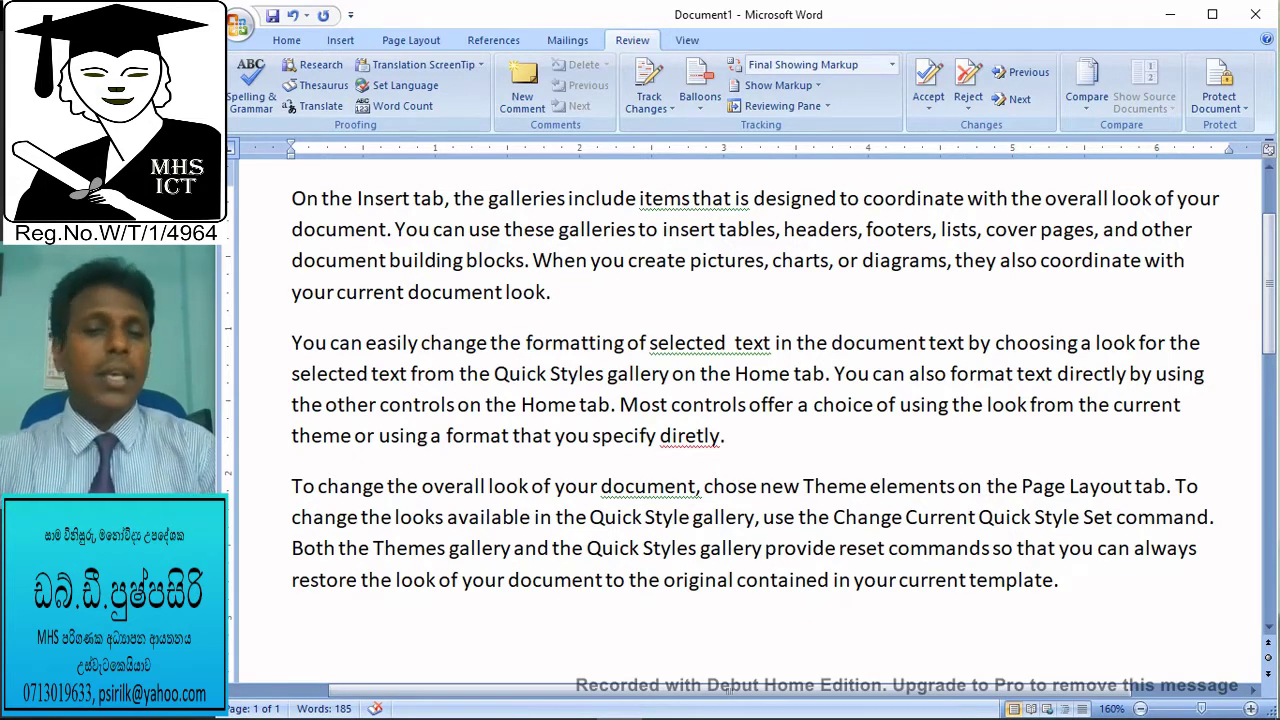
# Step: Remove the 's' so 'use' becomes 'ue' before 'the Change Current Quick Style Set command'
pyautogui.press('Down')
pyautogui.press('Right')
pyautogui.press('Right')
pyautogui.press('Right')
pyautogui.press('Right')
pyautogui.press('Right')
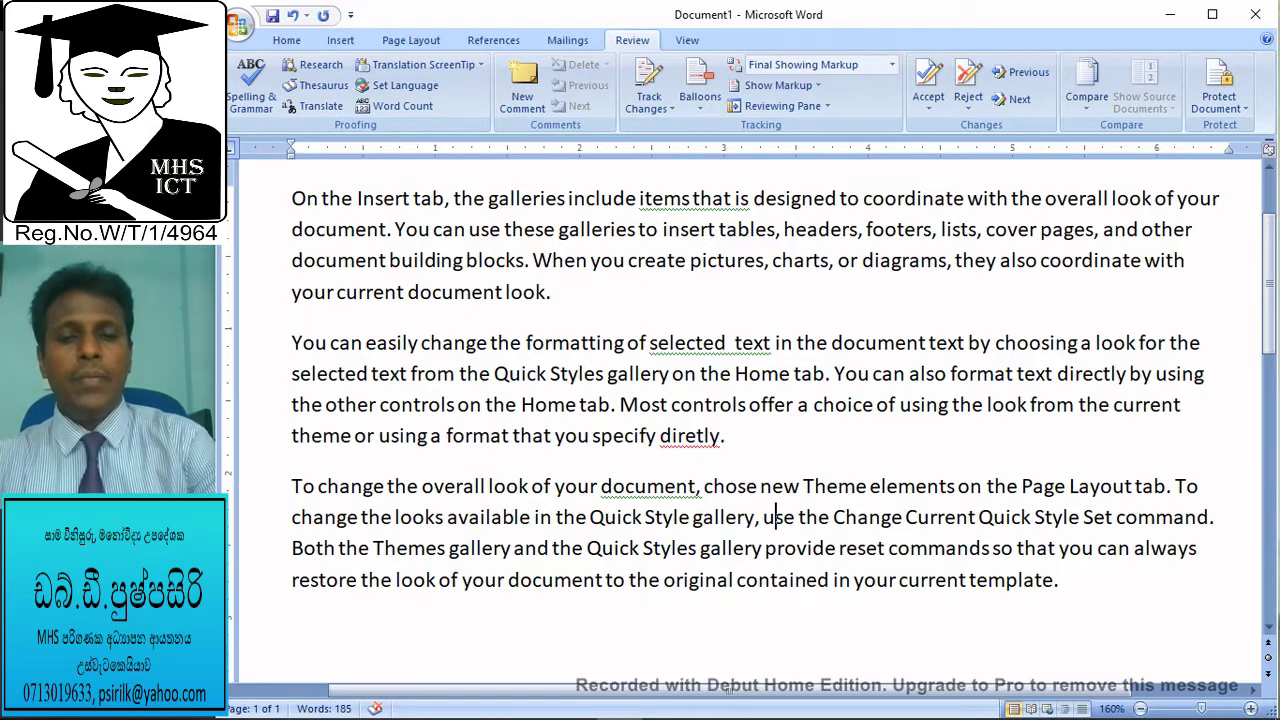
pyautogui.press('Delete')
pyautogui.press('Down')
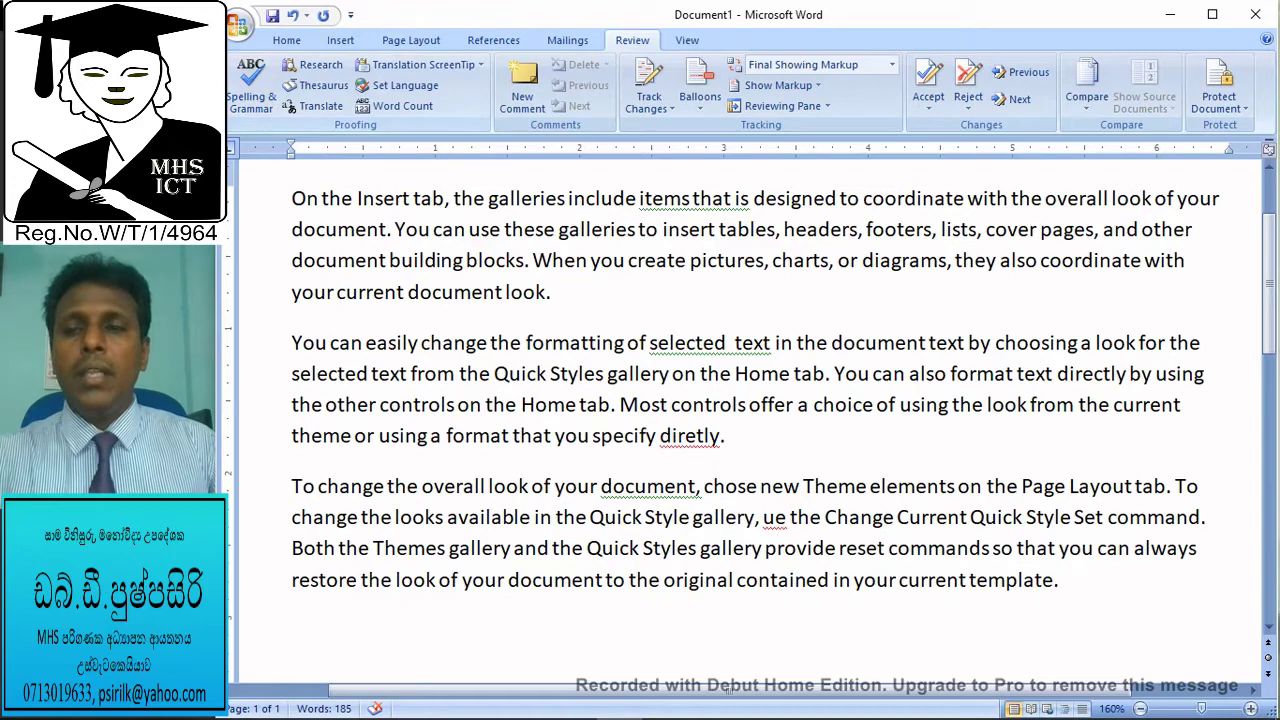
pyautogui.click(414, 198)
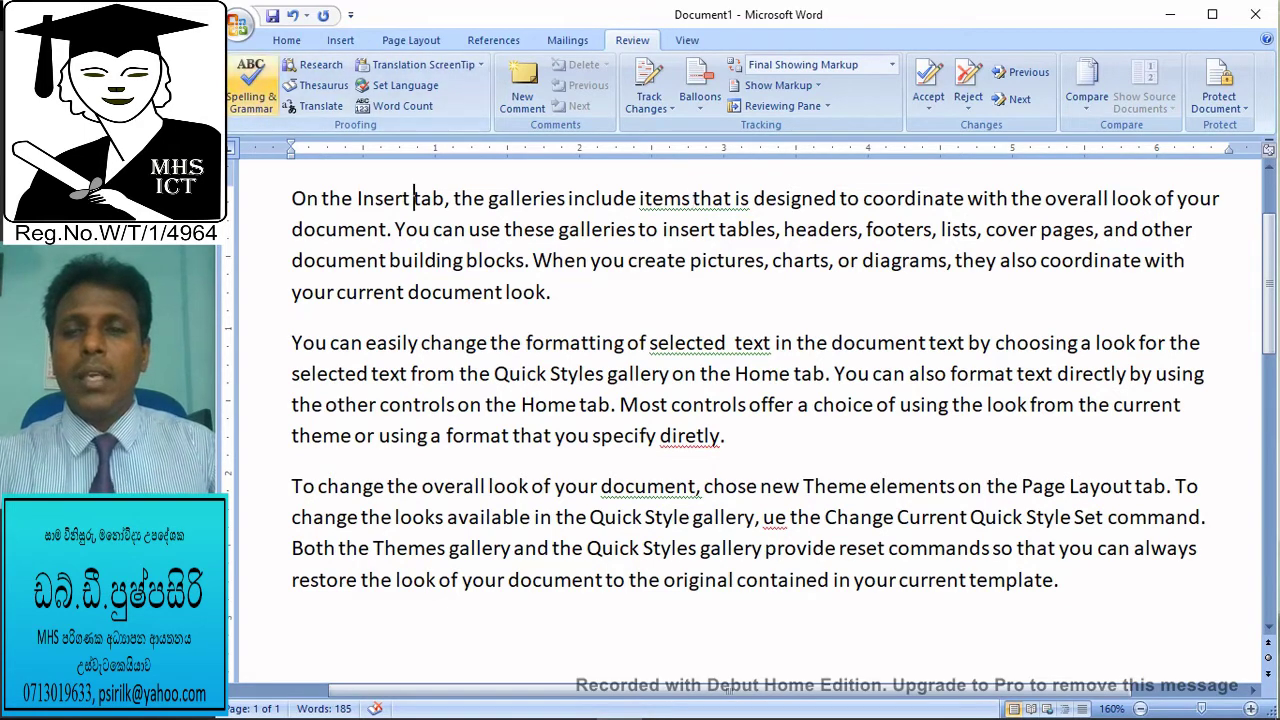
# Step: Start the Spelling & Grammar check and move its window off the text
pyautogui.click(250, 90)
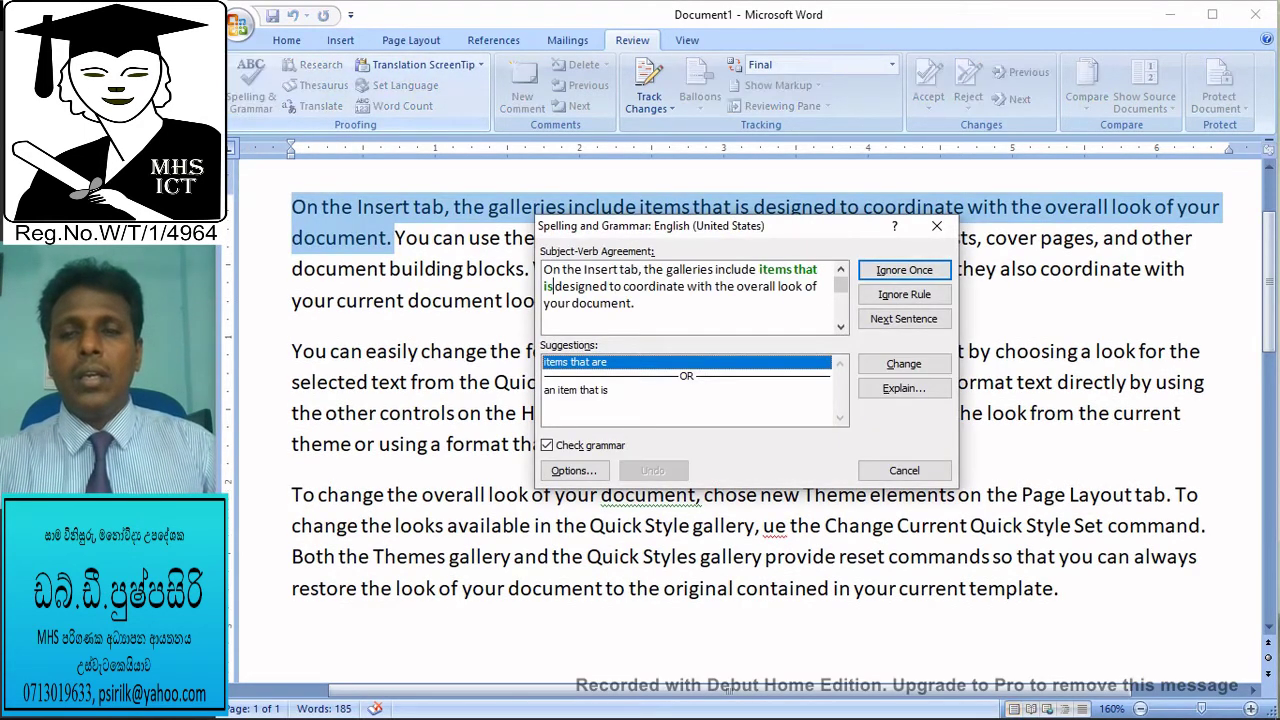
pyautogui.moveTo(717, 225); pyautogui.dragTo(619, 204)
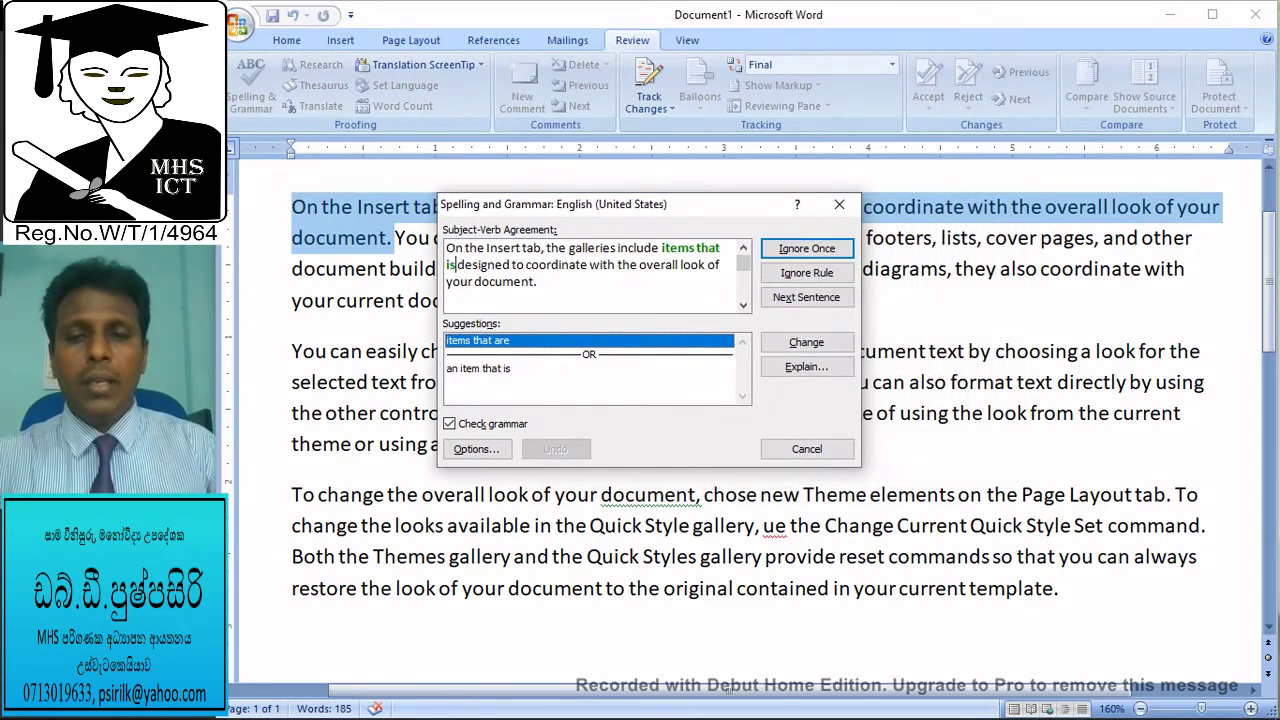
pyautogui.moveTo(619, 204); pyautogui.dragTo(569, 273)
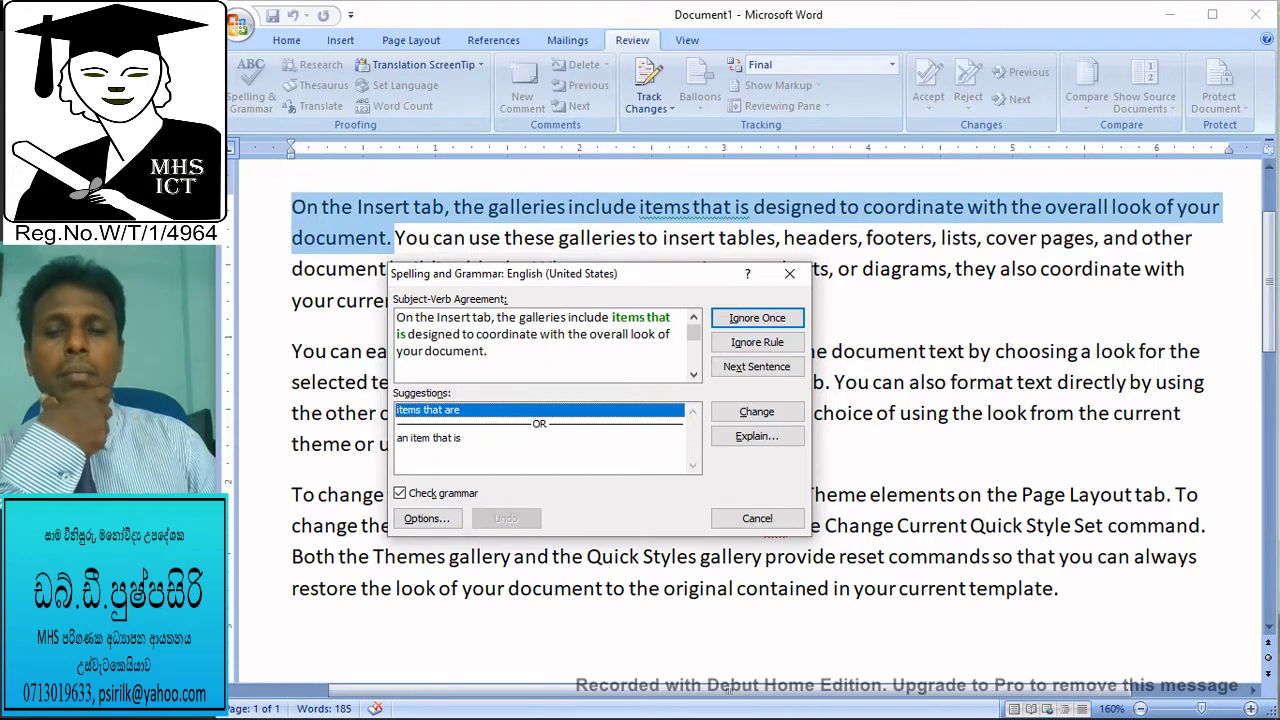
# Step: Correct 'items that is' to 'items that are' and skip past the extra-space issue
pyautogui.click(428, 437)
pyautogui.click(428, 409)
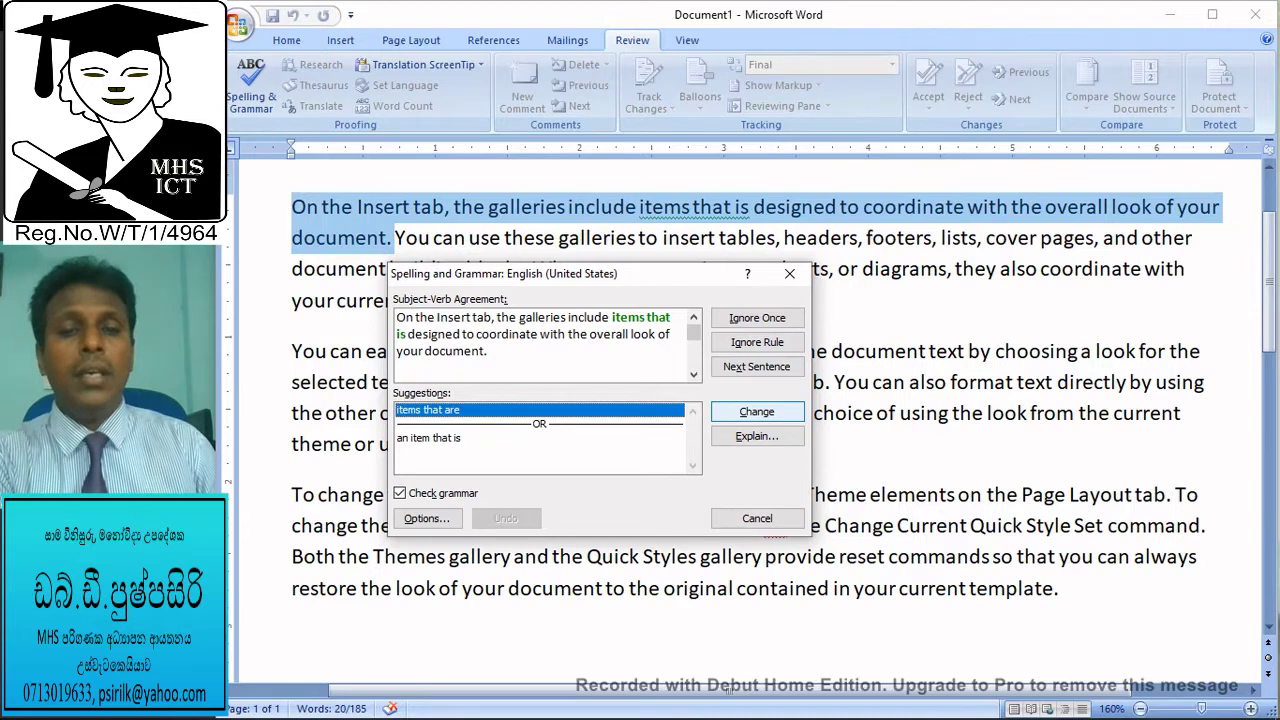
pyautogui.click(757, 411)
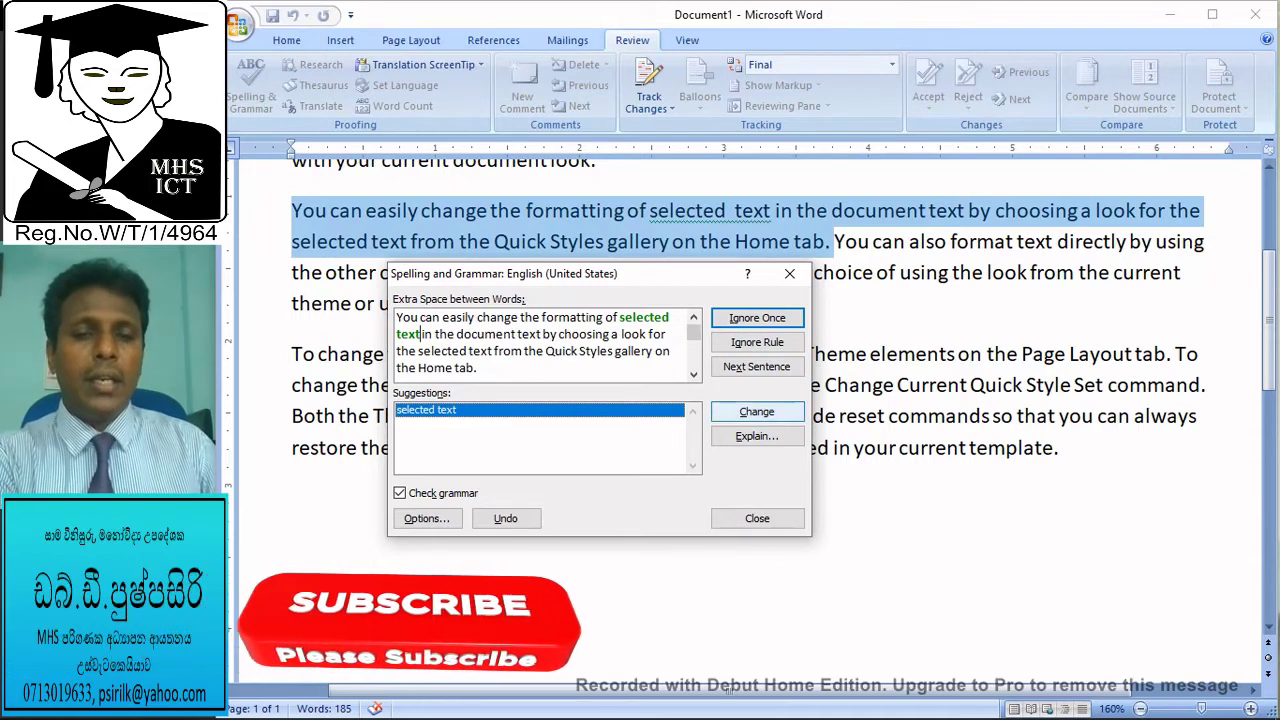
pyautogui.press('Return')
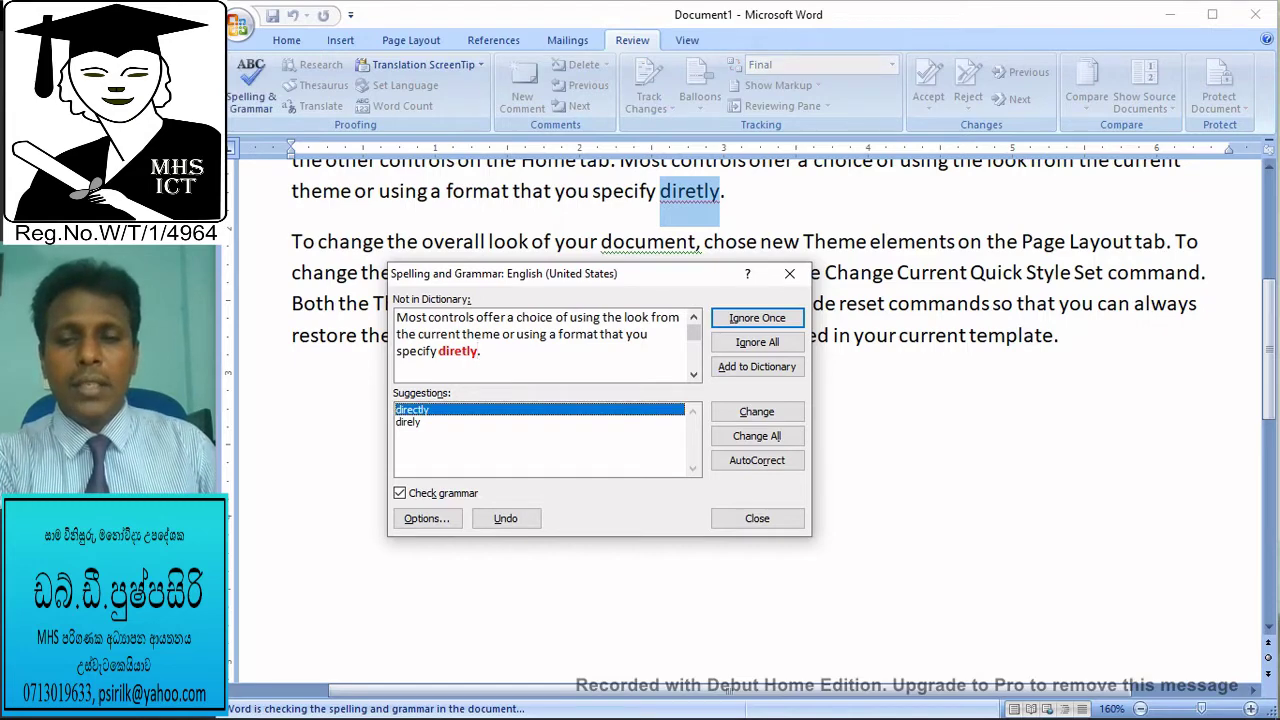
# Step: Replace 'diretly' with the suggested 'directly' rather than 'direly'
pyautogui.click(408, 422)
pyautogui.click(412, 410)
pyautogui.click(408, 422)
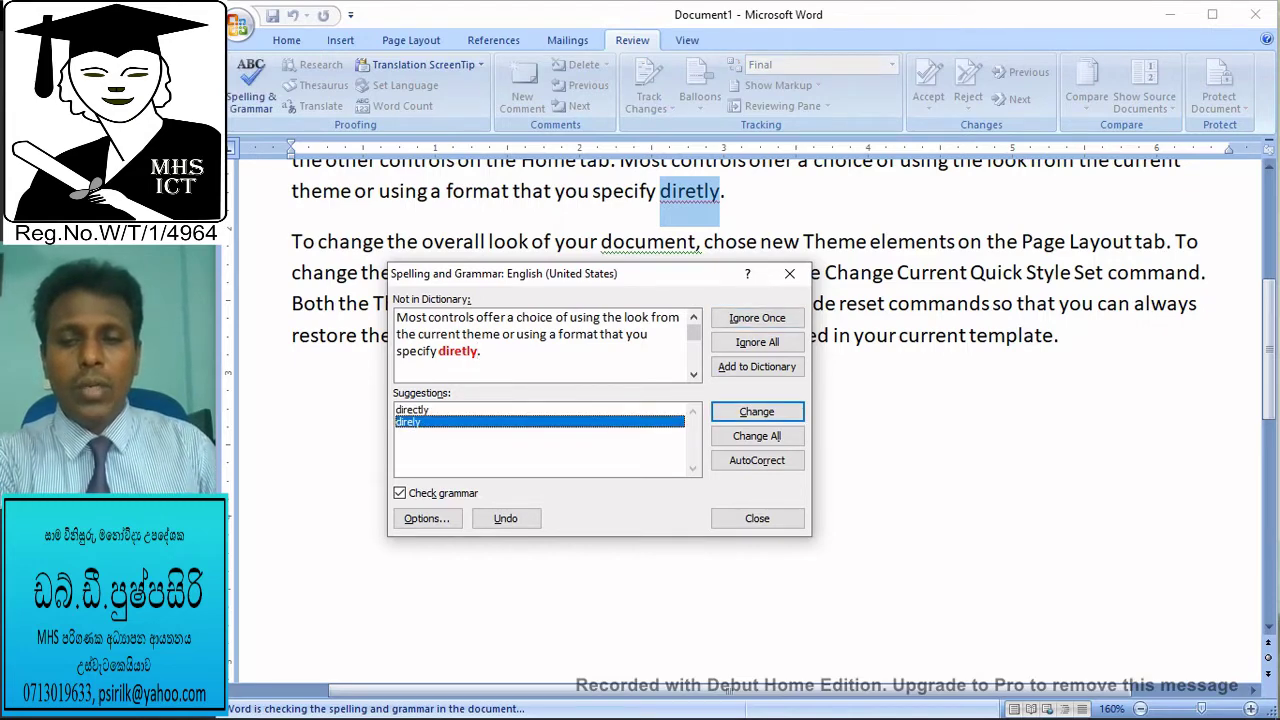
pyautogui.click(412, 410)
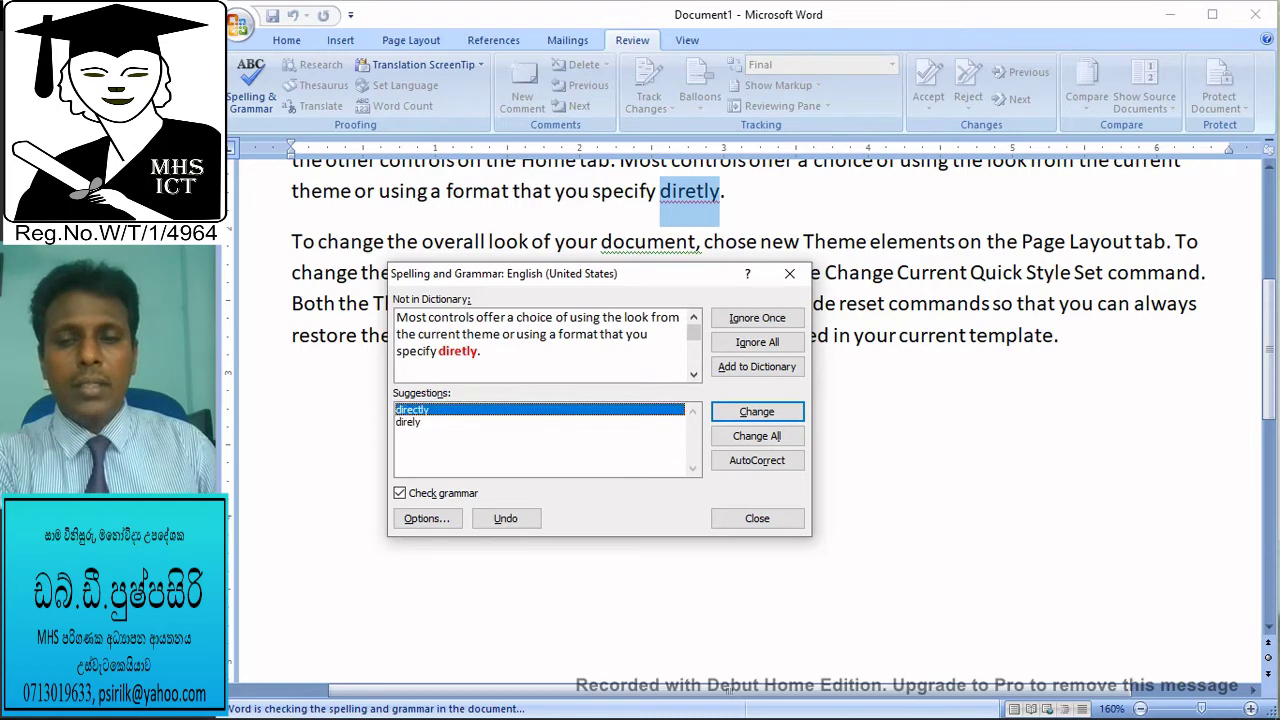
pyautogui.press('Return')
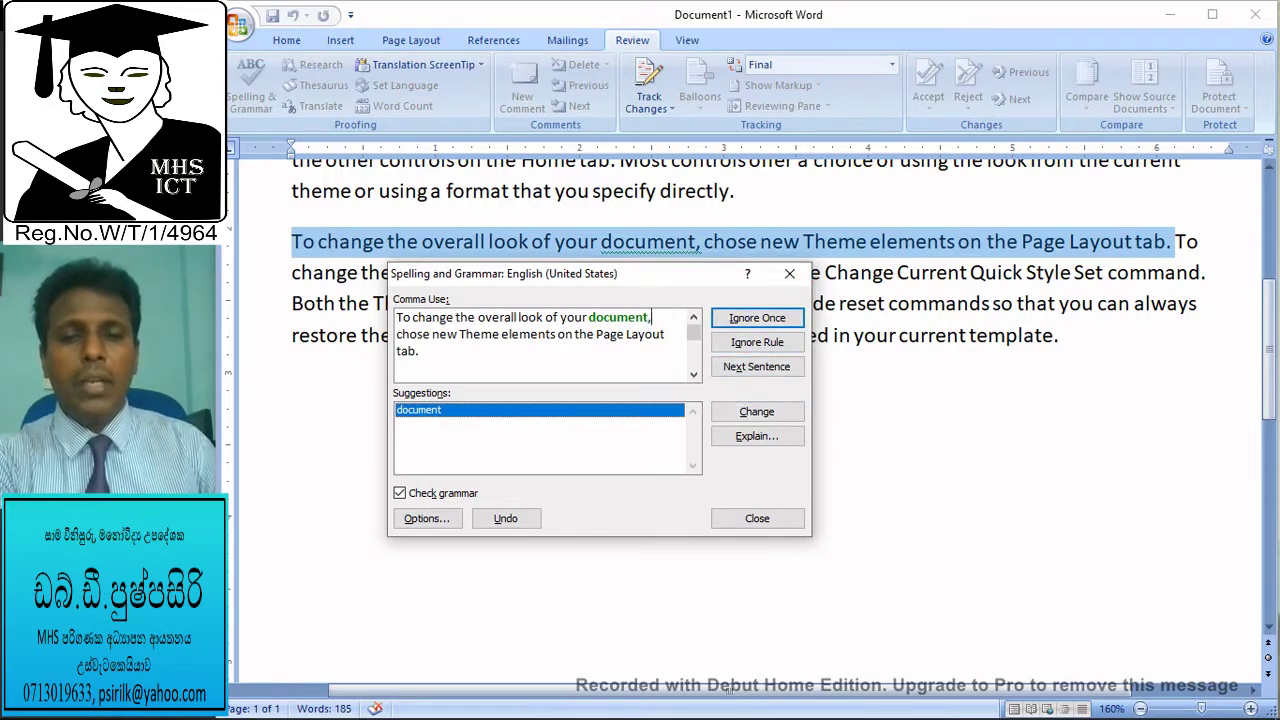
# Step: Accept removing the comma after 'document' and change 'ue' to 'use'
pyautogui.click(757, 412)
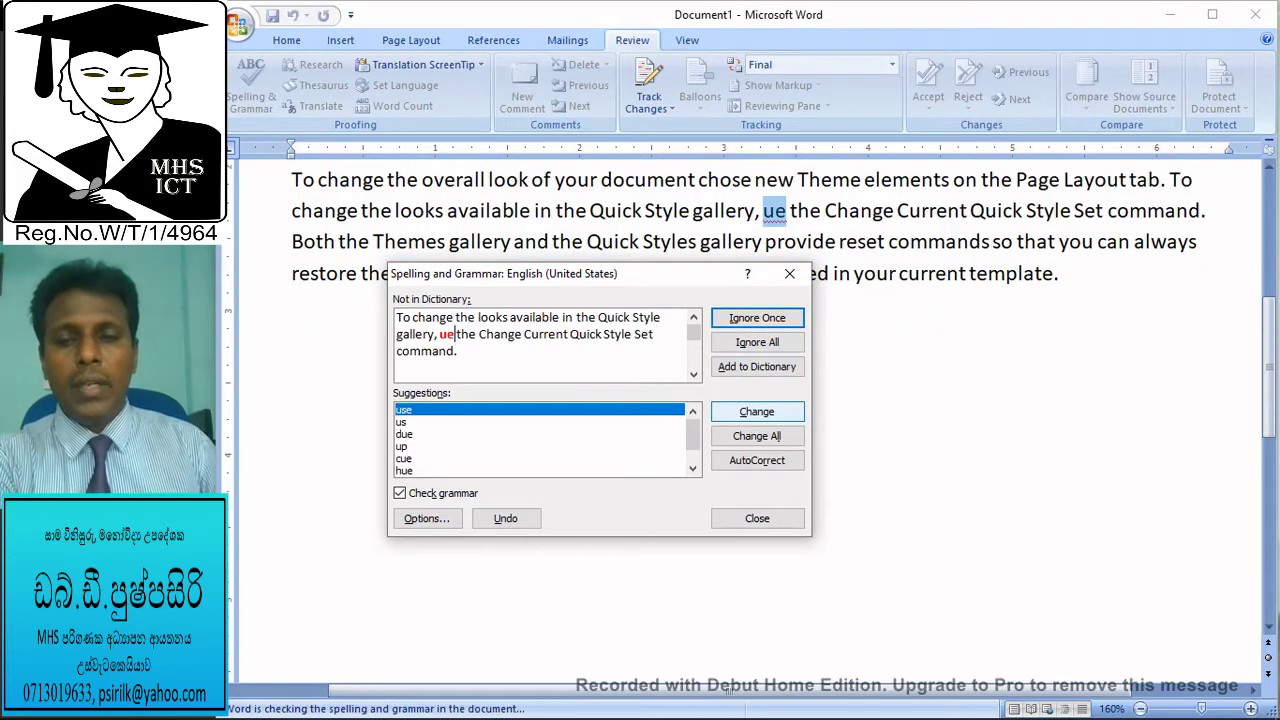
pyautogui.click(455, 334)
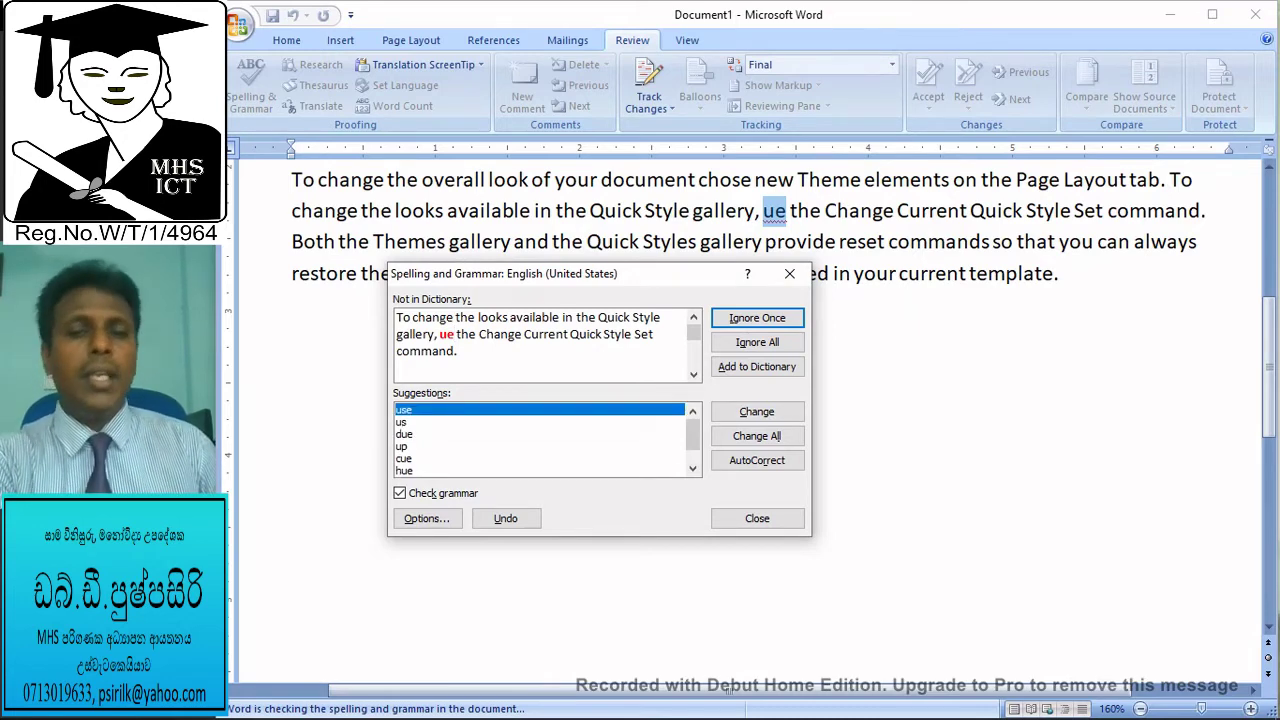
pyautogui.click(403, 410)
pyautogui.click(757, 411)
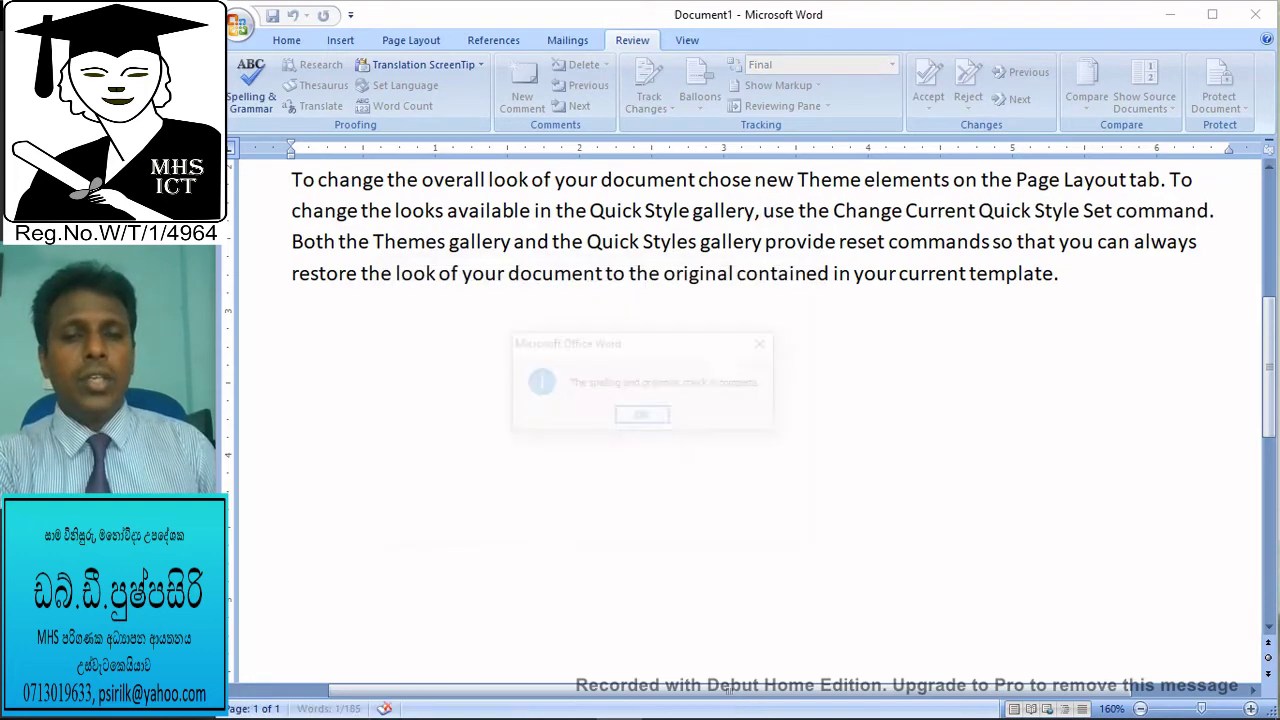